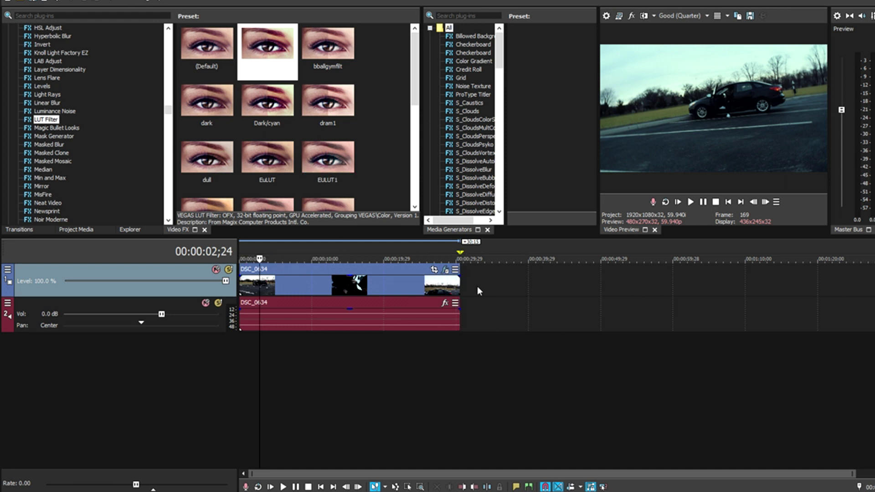
Preview moments of the DSC_0634 clip, leaving the playhead near seven seconds.
{"action": "left_click", "coordinate": [250, 250]}
{"action": "left_click", "coordinate": [350, 255]}
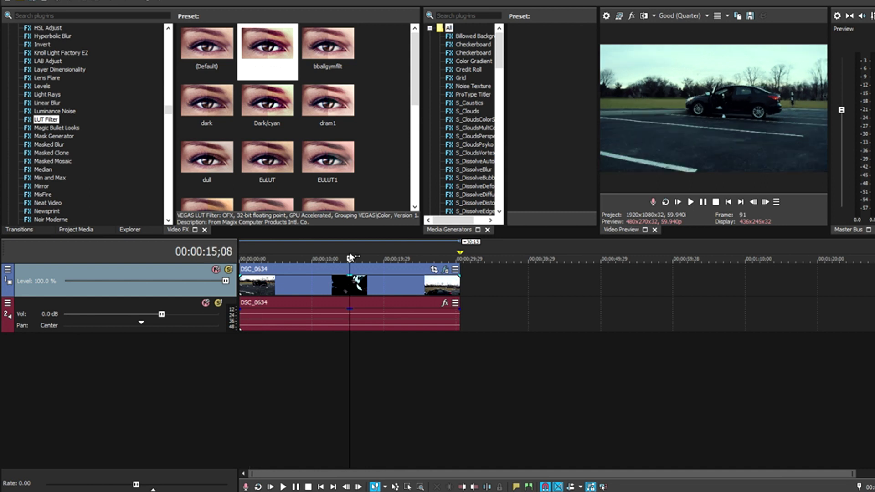
{"action": "left_click", "coordinate": [270, 249]}
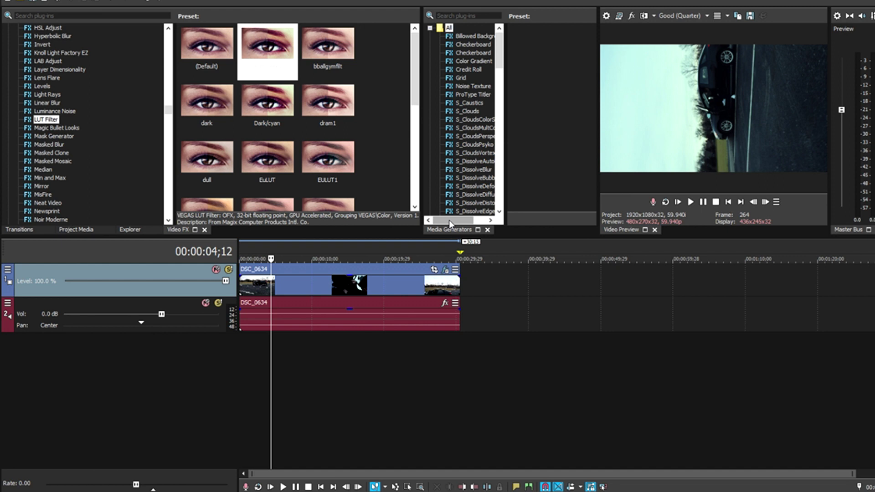
{"action": "left_click", "coordinate": [294, 267]}
{"action": "left_click", "coordinate": [422, 249]}
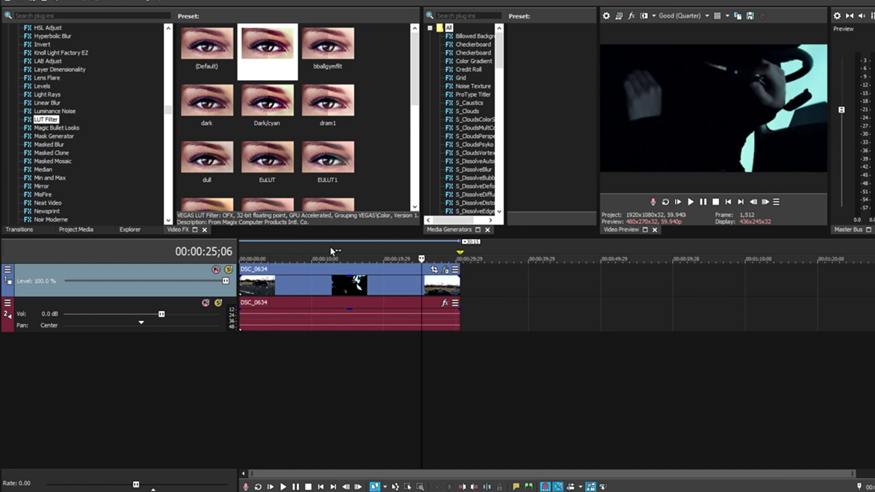
{"action": "left_click", "coordinate": [307, 249]}
{"action": "left_click", "coordinate": [265, 248]}
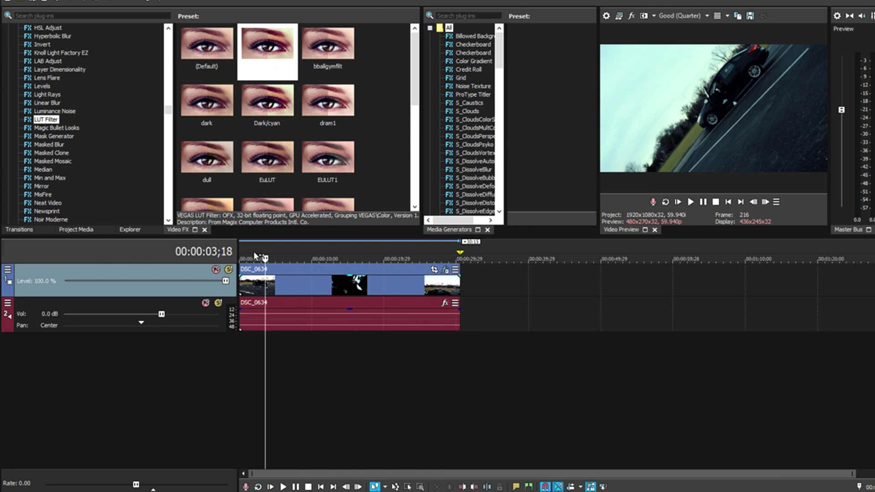
{"action": "left_click", "coordinate": [242, 250]}
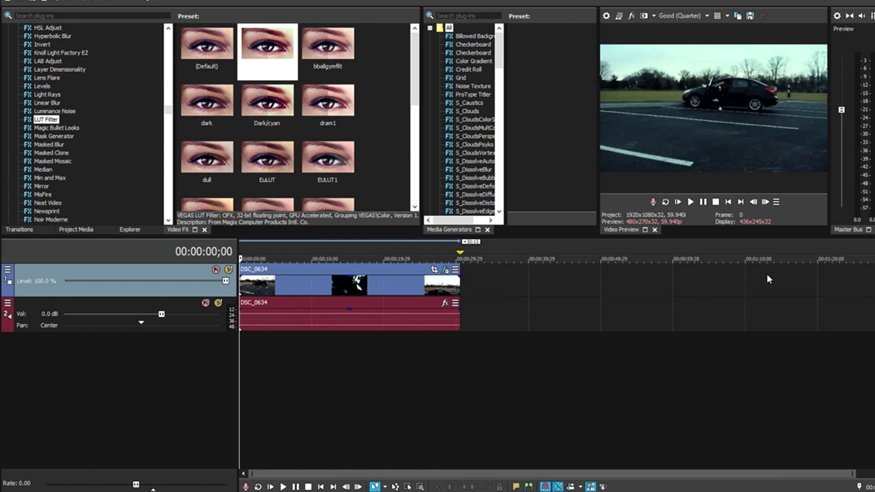
{"action": "left_click", "coordinate": [408, 285]}
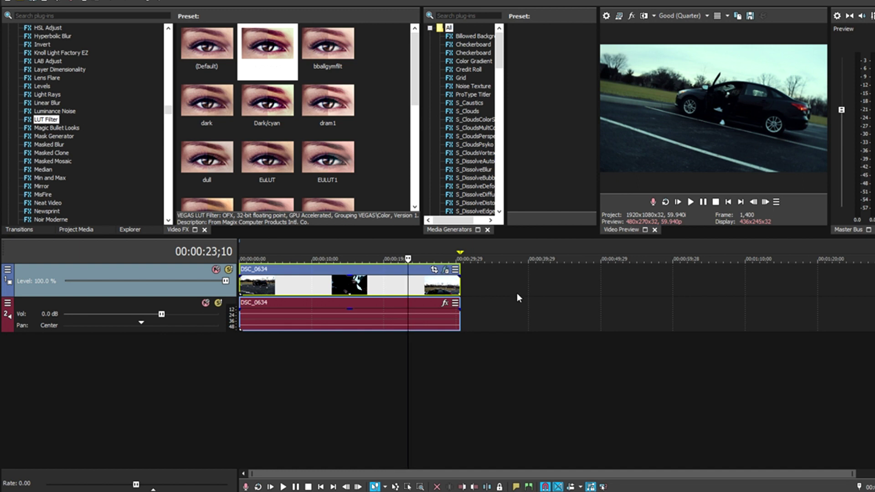
{"action": "left_click", "coordinate": [295, 255]}
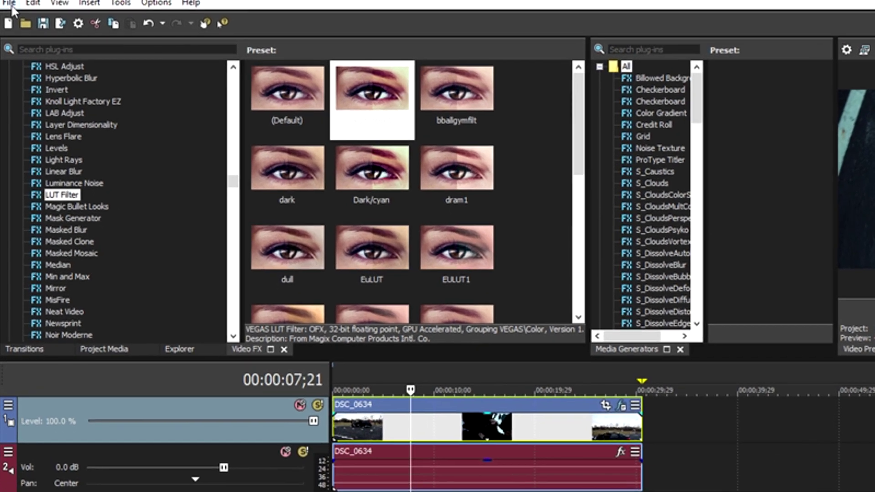
Apply the HD 1080-60i template in Project Properties.
{"action": "left_click", "coordinate": [12, 7]}
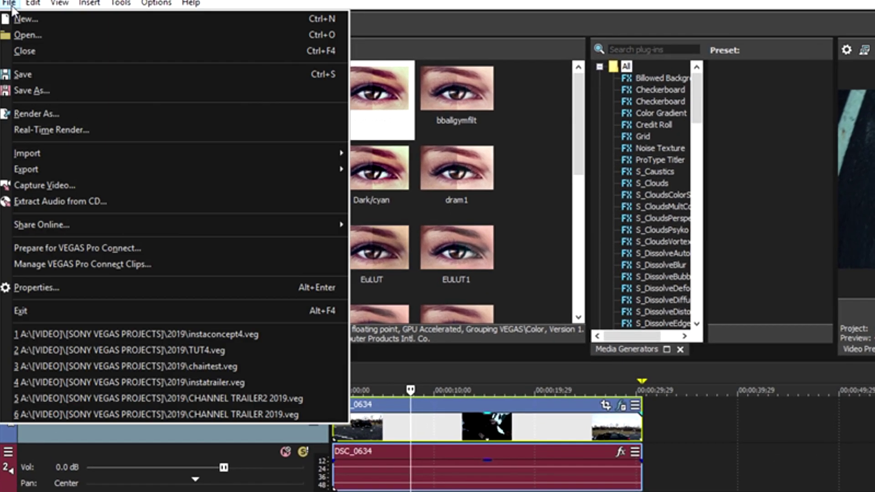
{"action": "left_click", "coordinate": [36, 287]}
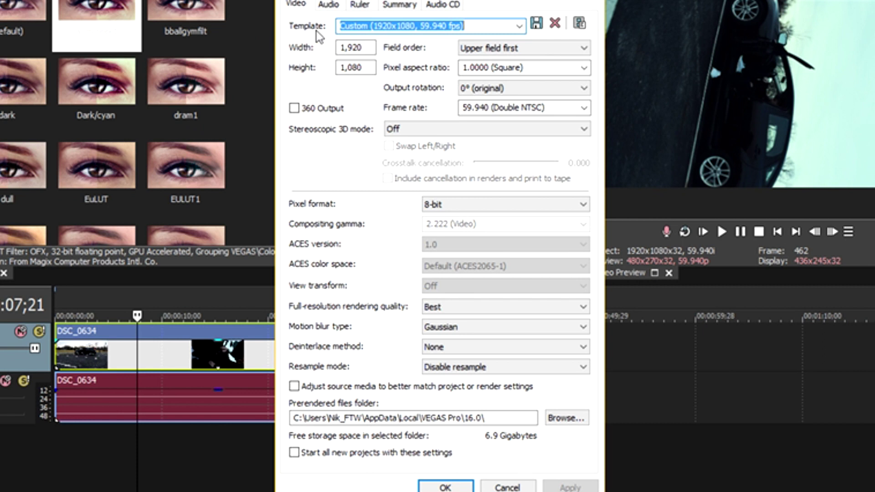
{"action": "left_click", "coordinate": [518, 26]}
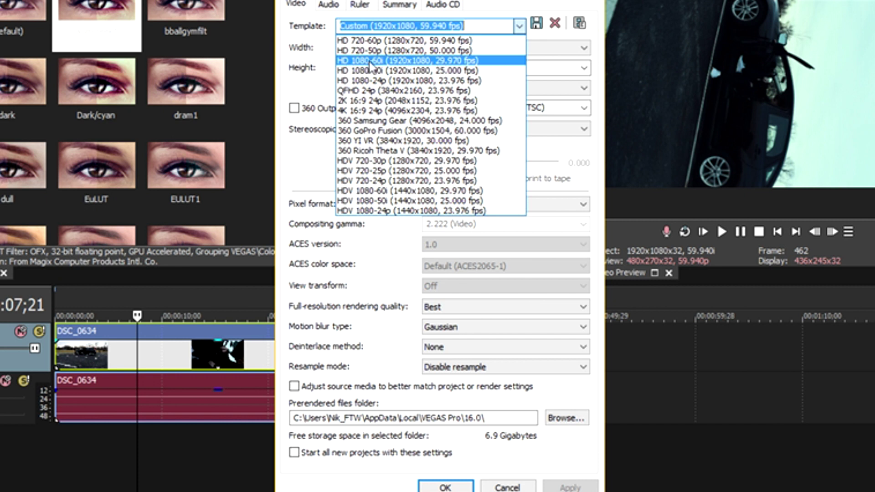
{"action": "left_click", "coordinate": [449, 61]}
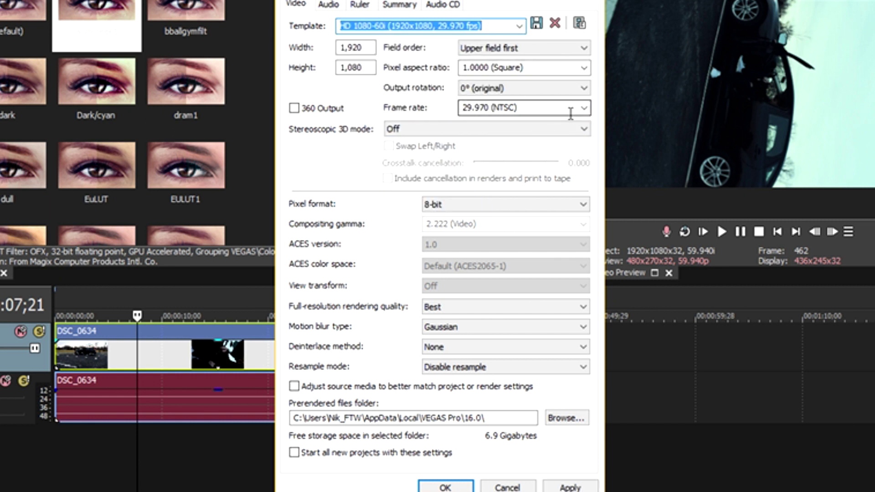
Set the project frame rate to 59.940 (Double NTSC).
{"action": "left_click", "coordinate": [570, 109]}
{"action": "left_click", "coordinate": [526, 212]}
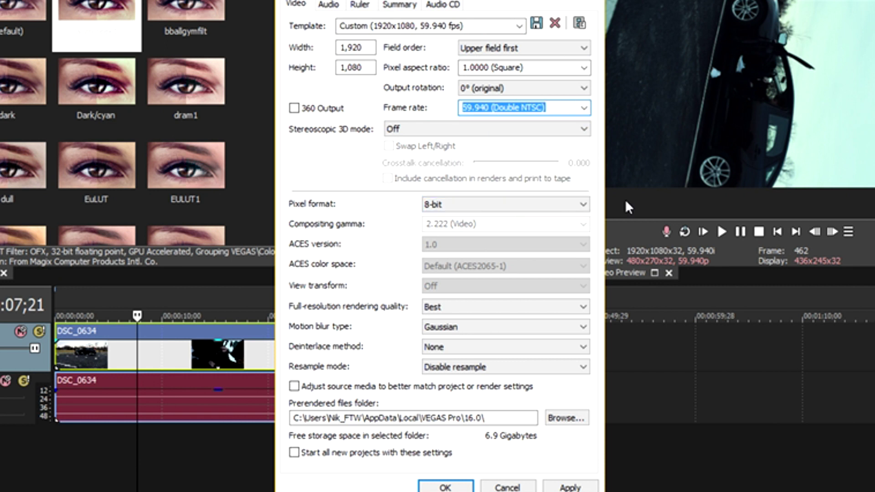
{"action": "left_click", "coordinate": [585, 109]}
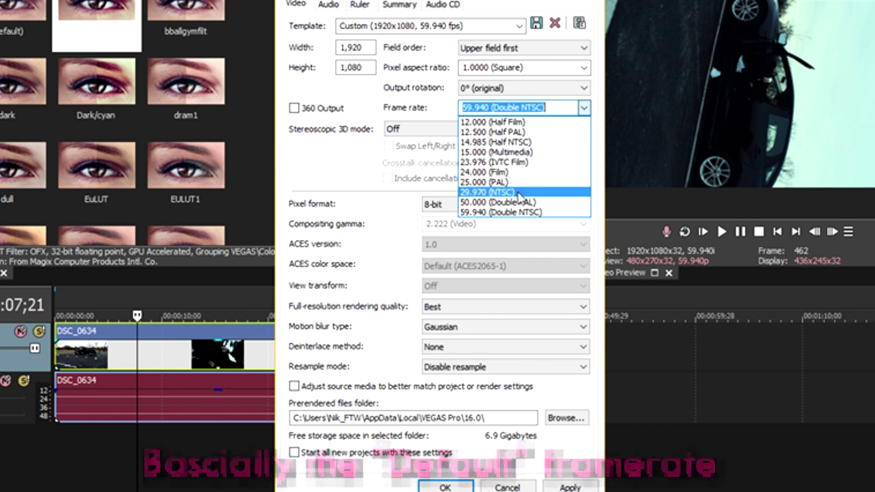
{"action": "left_click", "coordinate": [499, 214]}
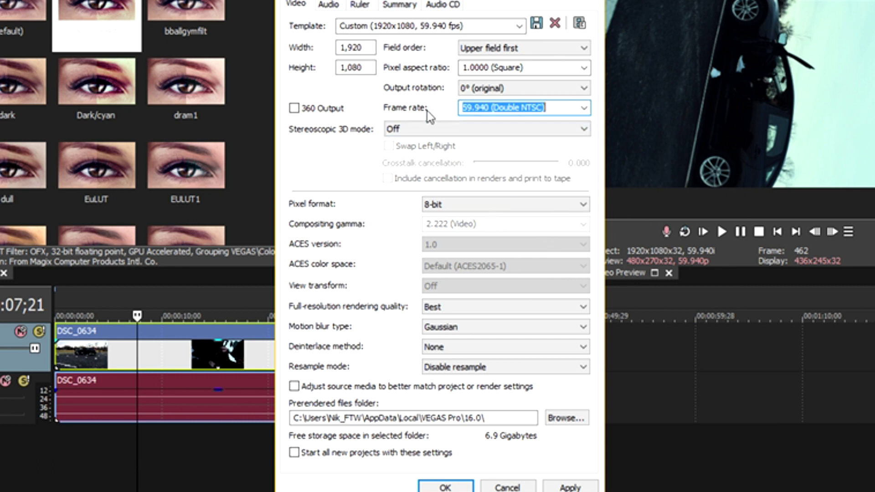
{"action": "left_click", "coordinate": [483, 107]}
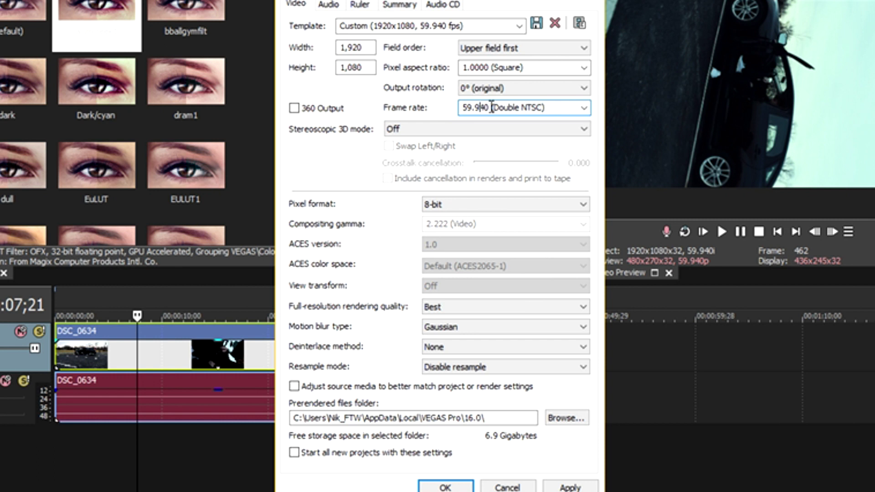
{"action": "left_click_drag", "start_coordinate": [492, 110], "coordinate": [424, 118]}
{"action": "type", "text": "60"}
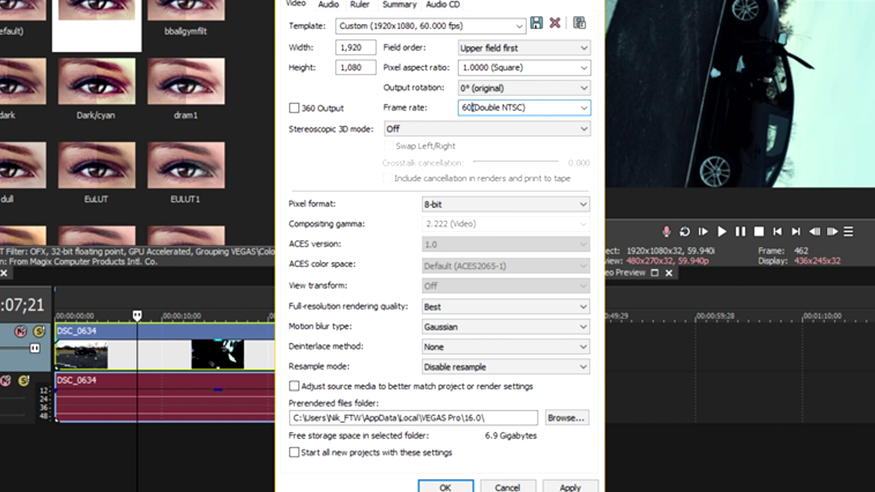
{"action": "left_click", "coordinate": [583, 107]}
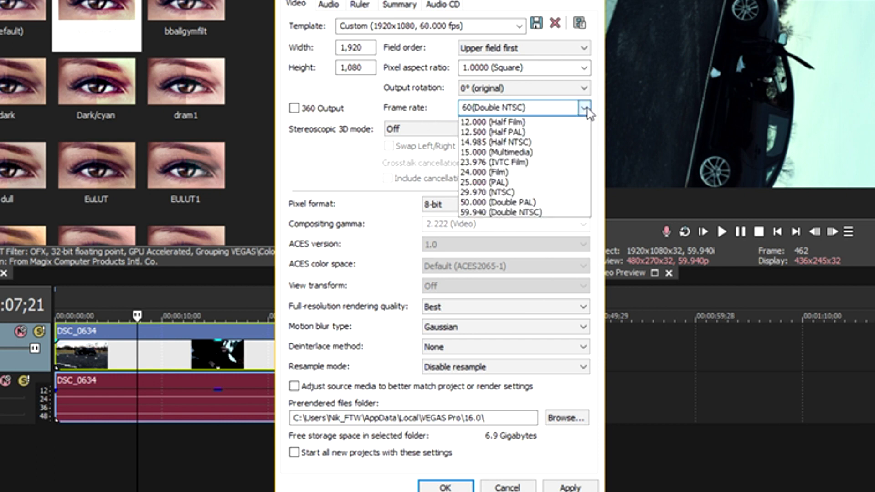
{"action": "left_click", "coordinate": [504, 211]}
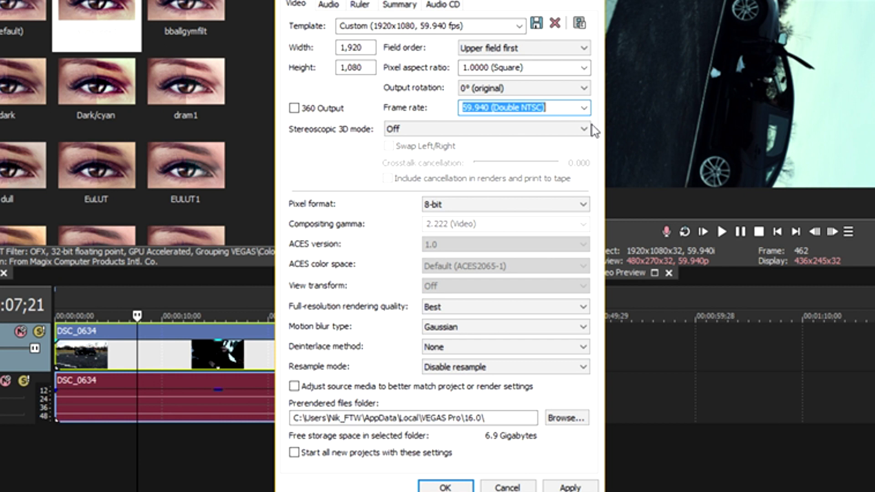
Keep stereoscopic 3D mode Off and full-resolution rendering quality at Best.
{"action": "left_click", "coordinate": [455, 129]}
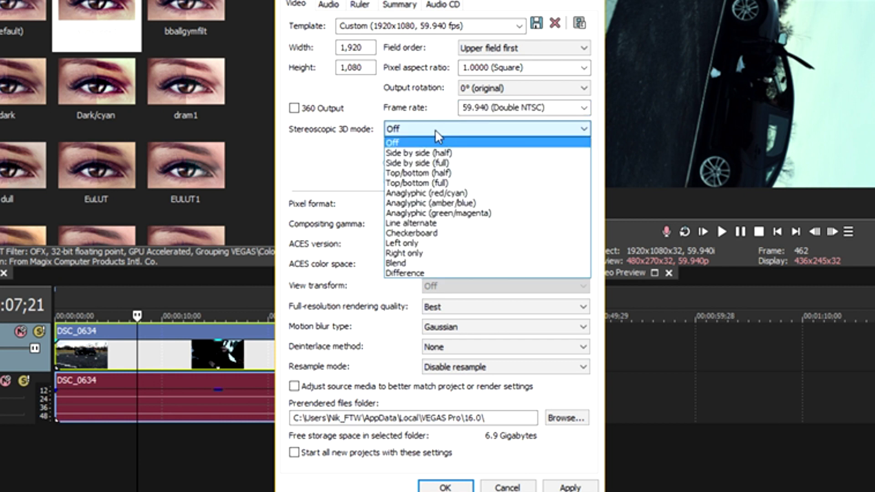
{"action": "left_click", "coordinate": [433, 128]}
{"action": "left_click", "coordinate": [408, 130]}
{"action": "left_click", "coordinate": [404, 134]}
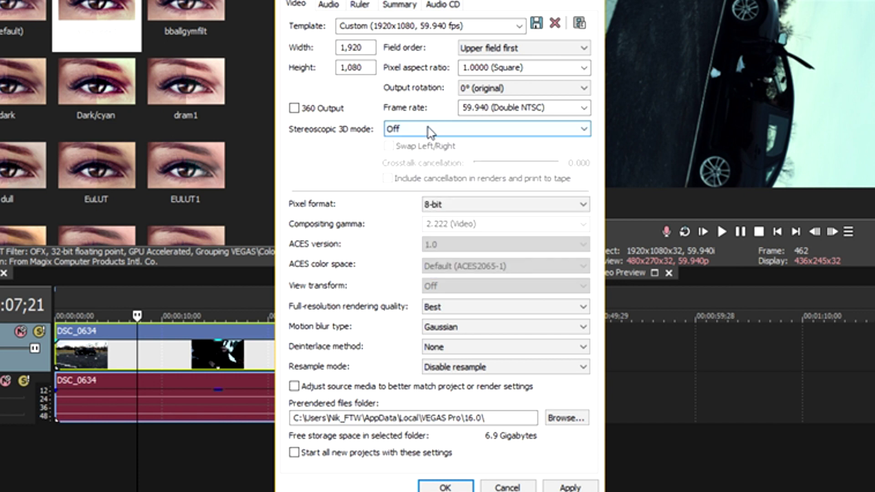
{"action": "left_click", "coordinate": [437, 308]}
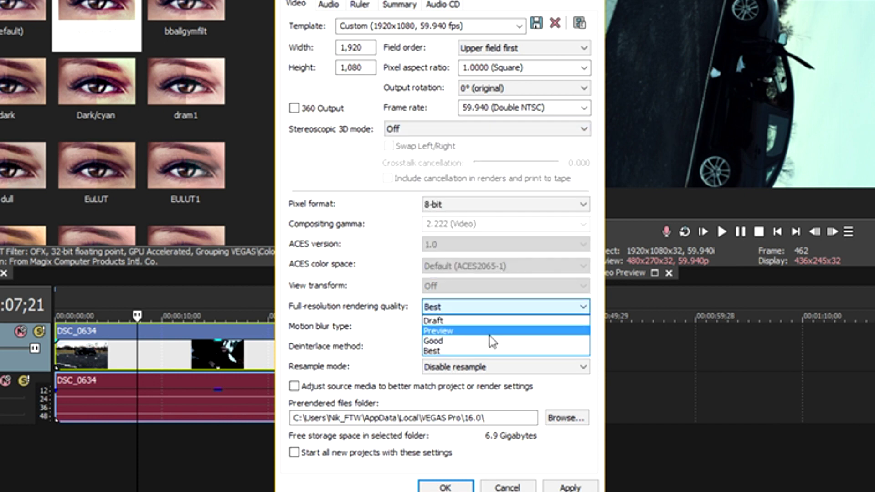
{"action": "left_click", "coordinate": [439, 354]}
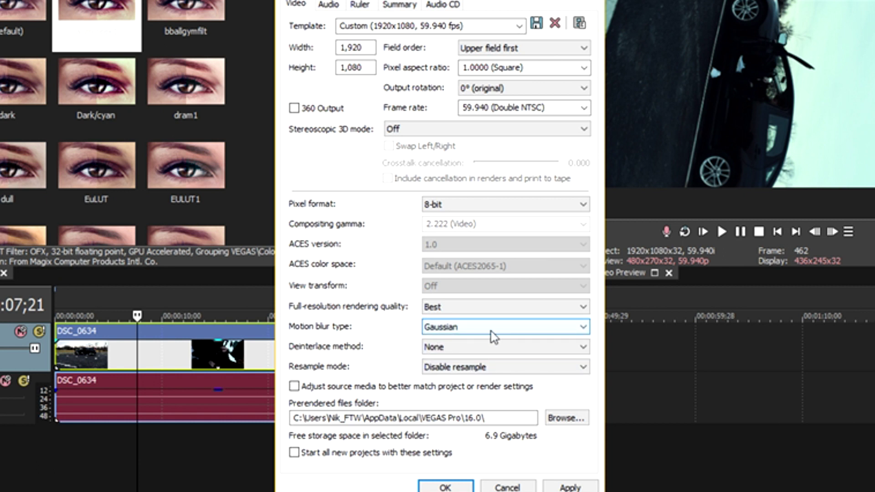
Set resample mode to Disable resample and apply the project settings.
{"action": "left_click", "coordinate": [461, 368]}
{"action": "left_click", "coordinate": [350, 369]}
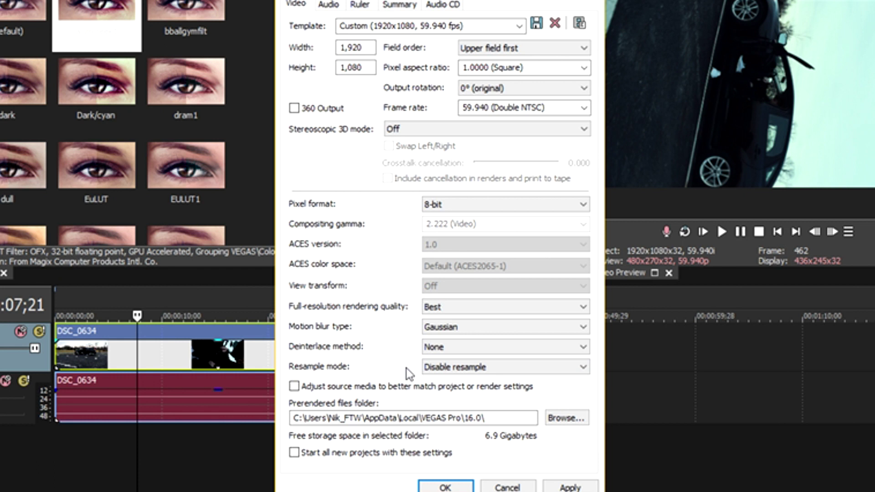
{"action": "key", "text": "alt+Down"}
{"action": "left_click", "coordinate": [475, 370]}
{"action": "left_click", "coordinate": [473, 372]}
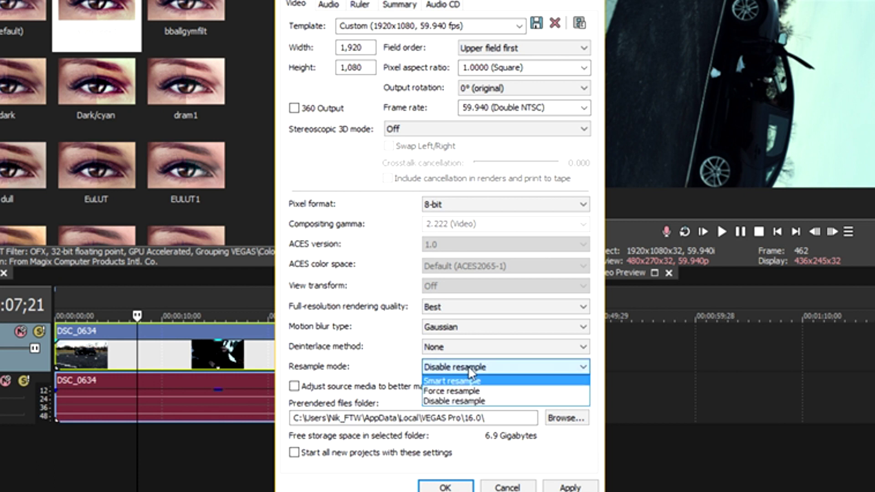
{"action": "left_click", "coordinate": [461, 367]}
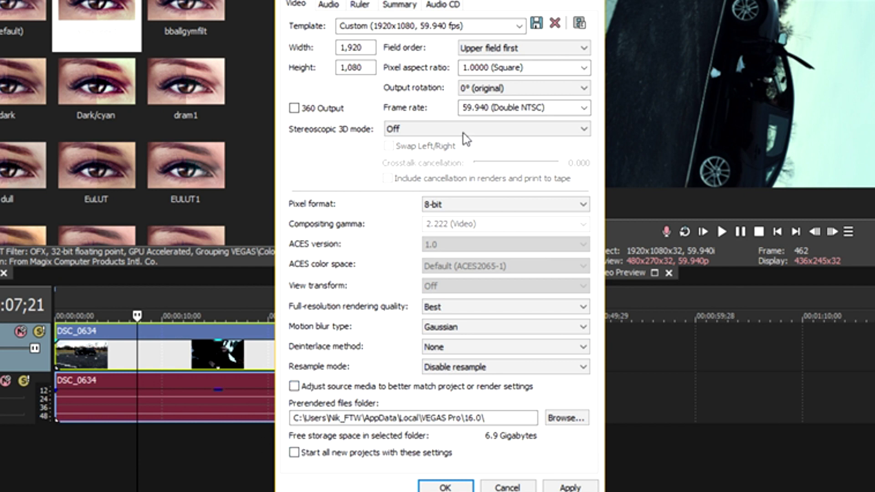
{"action": "left_click", "coordinate": [569, 486]}
Confirm the project properties, preview the clip, and open Render As.
{"action": "left_click", "coordinate": [445, 486]}
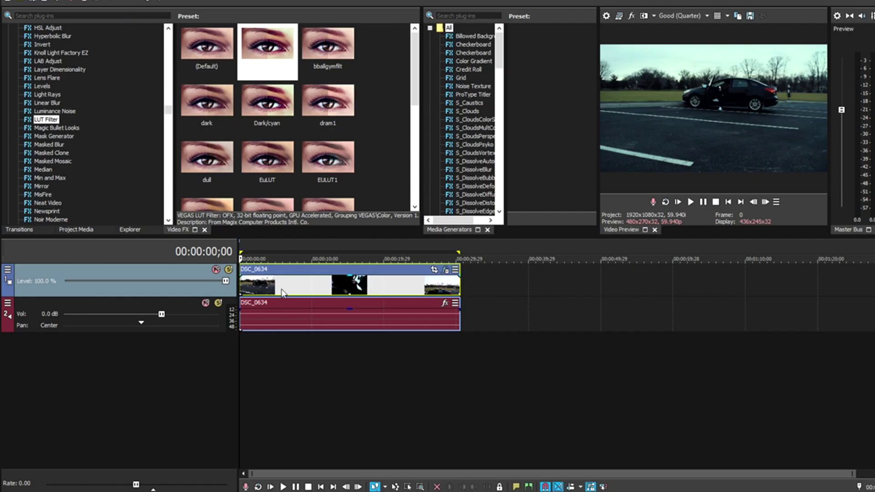
{"action": "left_click", "coordinate": [261, 290]}
{"action": "left_click", "coordinate": [391, 291]}
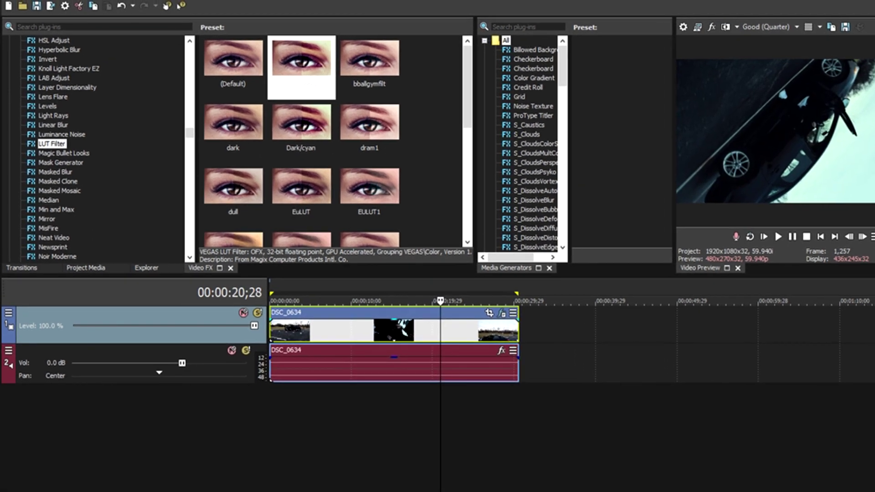
{"action": "left_click", "coordinate": [14, 3]}
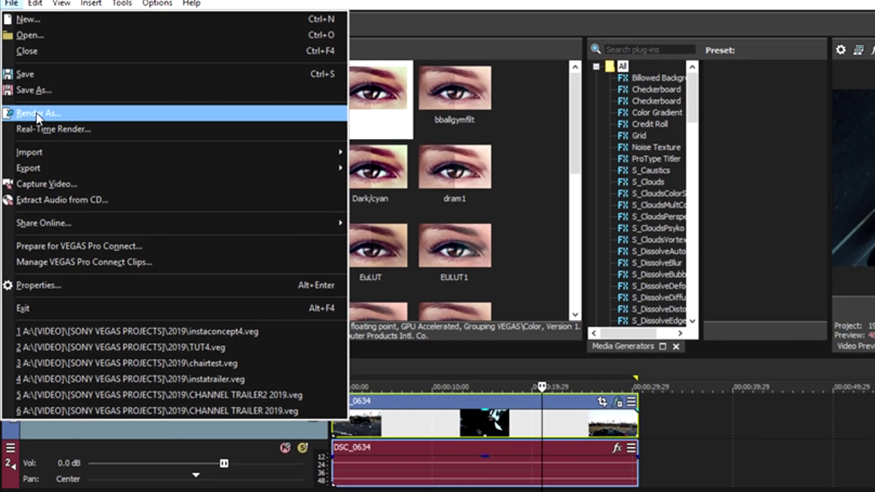
{"action": "left_click", "coordinate": [38, 117]}
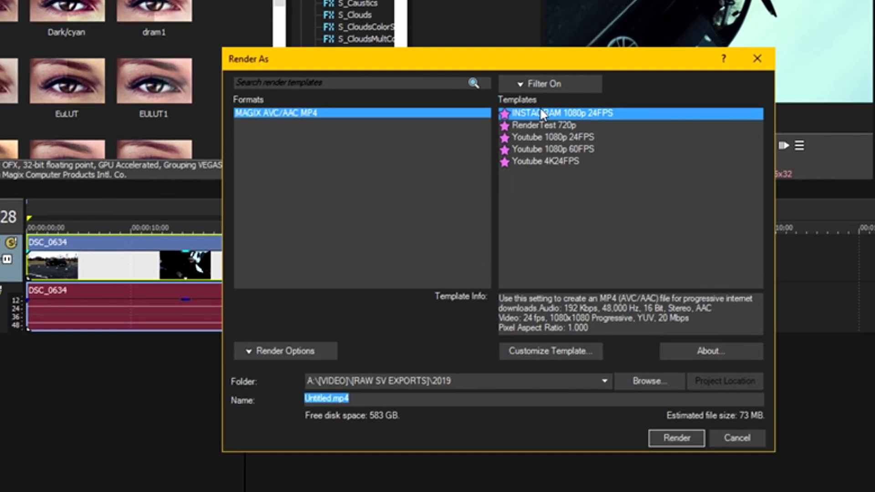
Turn off Show favorites only and browse the full list of render formats.
{"action": "left_click", "coordinate": [542, 84]}
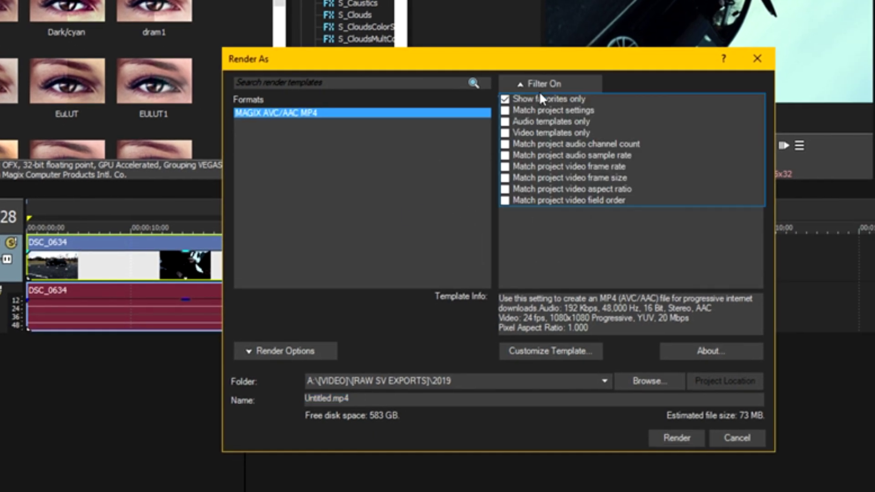
{"action": "left_click", "coordinate": [515, 99]}
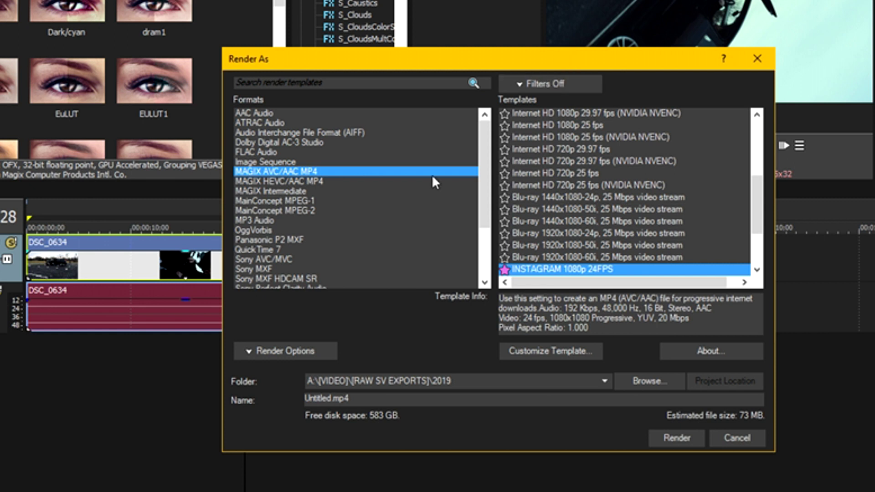
{"action": "key", "text": "Down"}
{"action": "key", "text": "Down"}
{"action": "key", "text": "Down"}
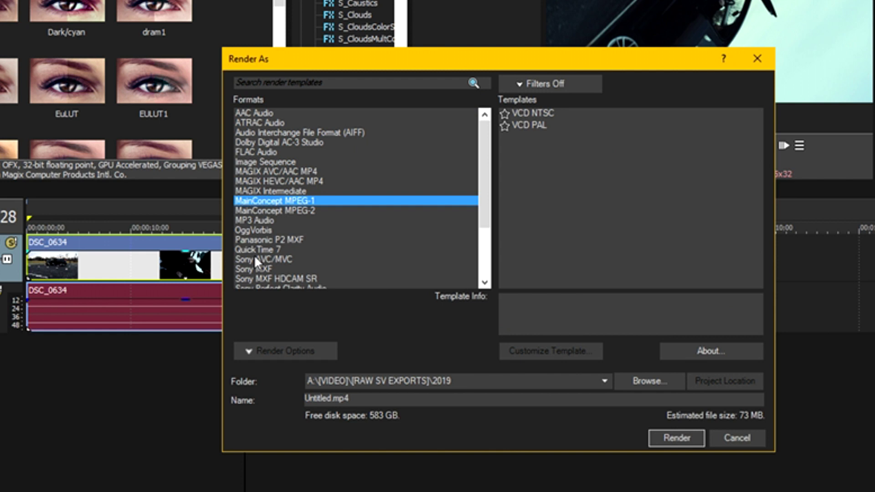
{"action": "scroll", "coordinate": [486, 250], "scroll_direction": "down", "scroll_amount": 3}
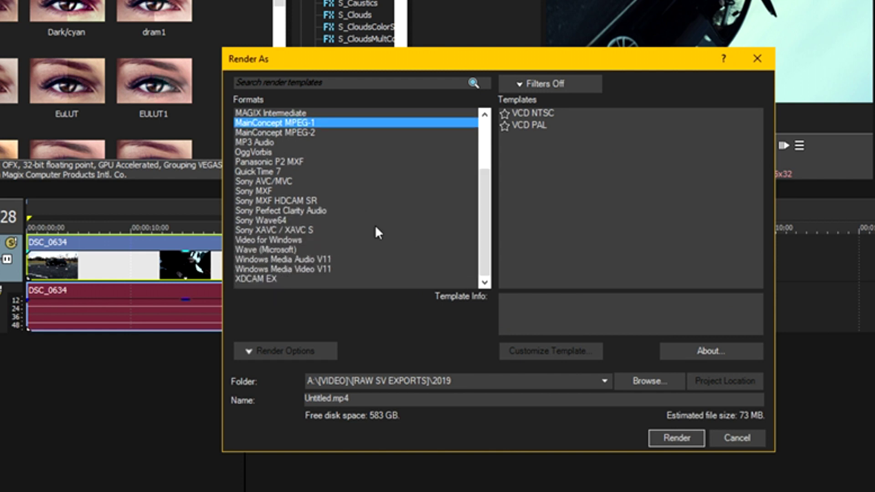
{"action": "left_click", "coordinate": [270, 163]}
{"action": "key", "text": "Down"}
{"action": "key", "text": "Down"}
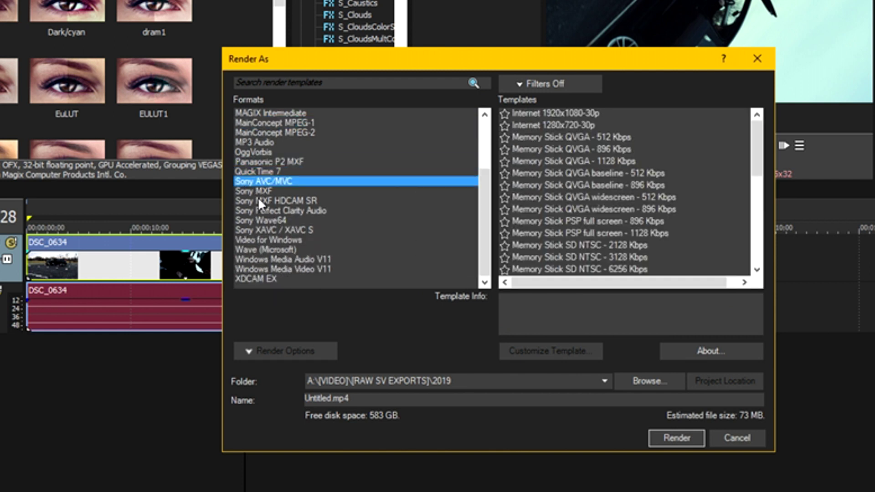
{"action": "left_click", "coordinate": [262, 210]}
{"action": "left_click", "coordinate": [265, 240]}
{"action": "left_click_drag", "start_coordinate": [481, 242], "coordinate": [485, 184]}
Choose MAGIX AVC/AAC MP4 with the Internet HD 1080p 59.94 fps template.
{"action": "left_click", "coordinate": [255, 172]}
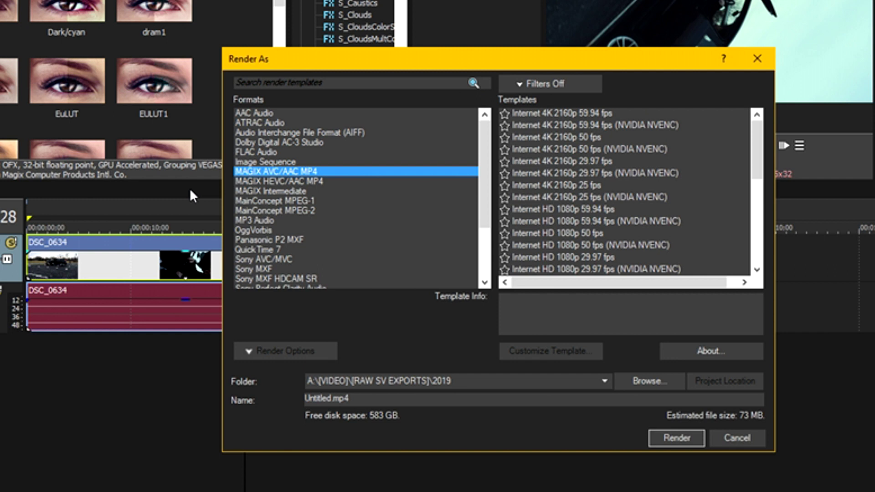
{"action": "scroll", "coordinate": [758, 144], "scroll_direction": "down", "scroll_amount": 1}
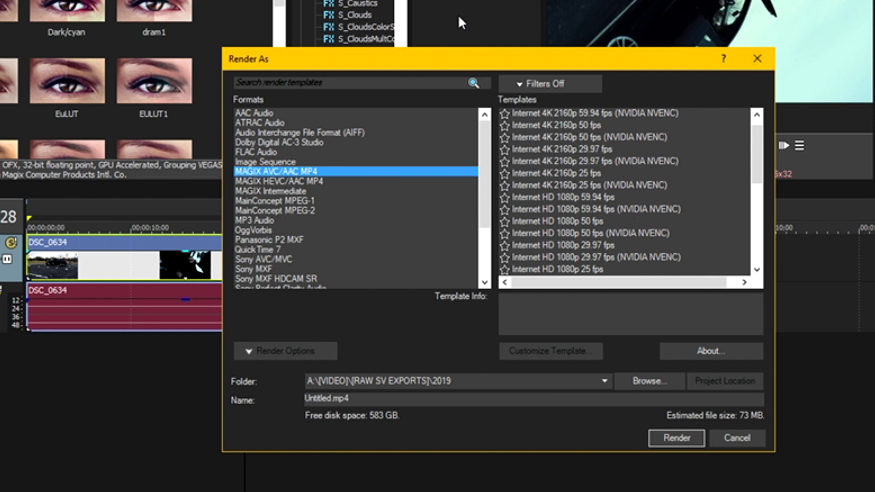
{"action": "left_click", "coordinate": [587, 199]}
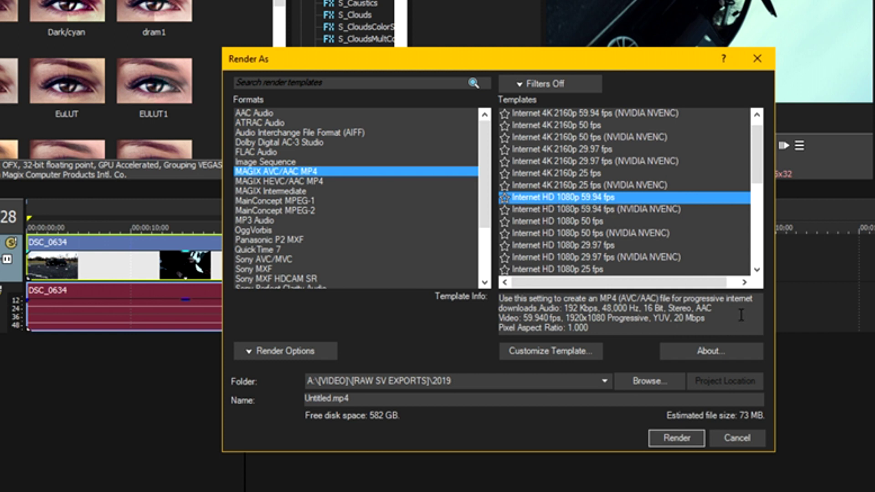
Customize the template and save it under the name 'YOUTUBE 1080 60FPS'.
{"action": "left_click", "coordinate": [532, 352]}
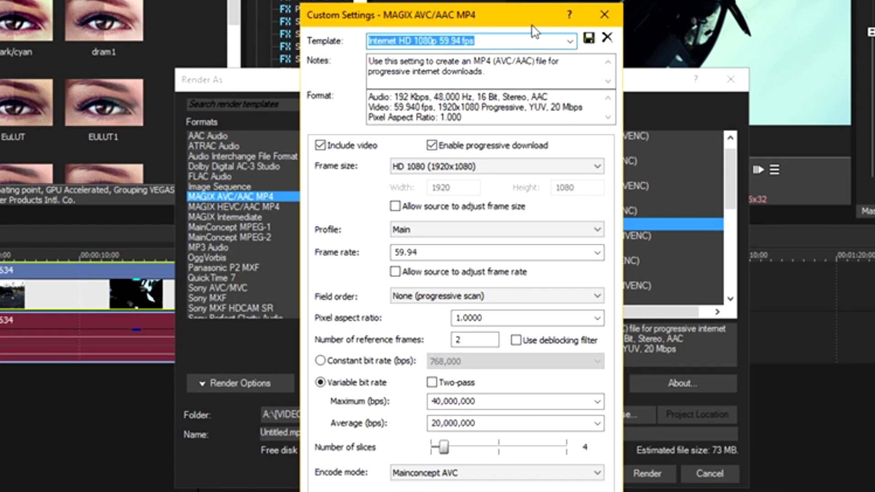
{"action": "type", "text": "YOUTU"}
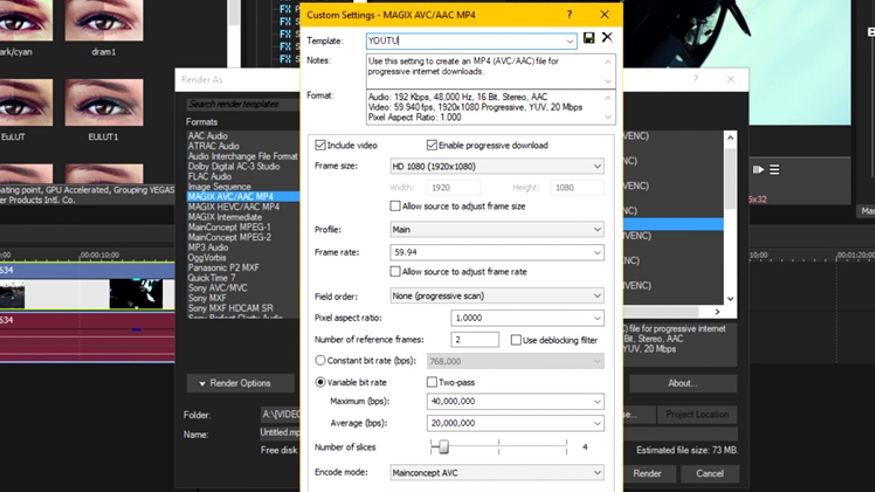
{"action": "type", "text": "BE 1080 60FPS"}
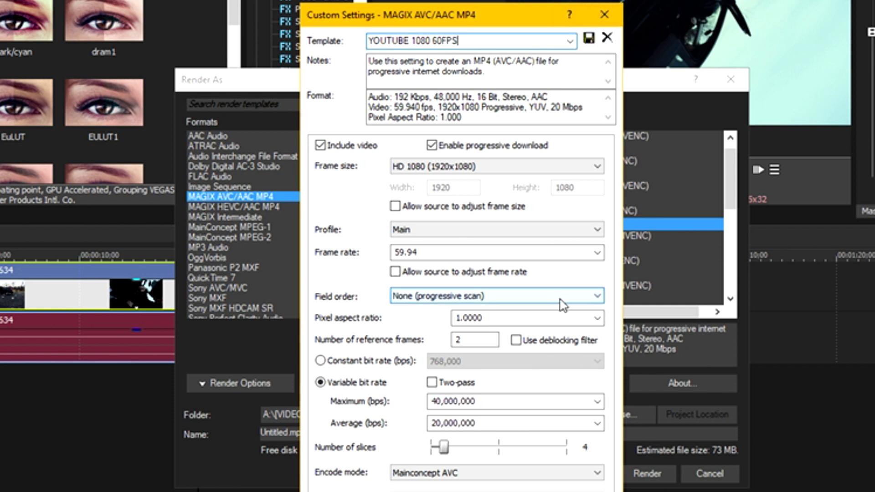
{"action": "left_click", "coordinate": [589, 38]}
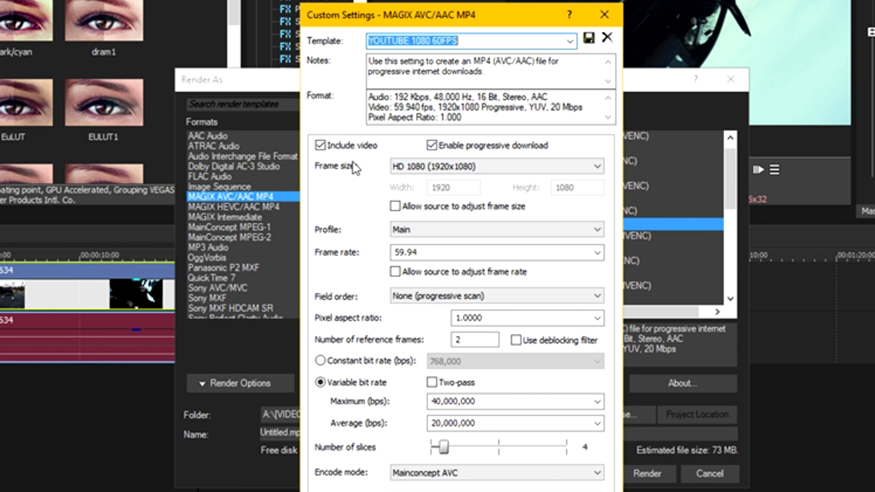
{"action": "left_click", "coordinate": [410, 167]}
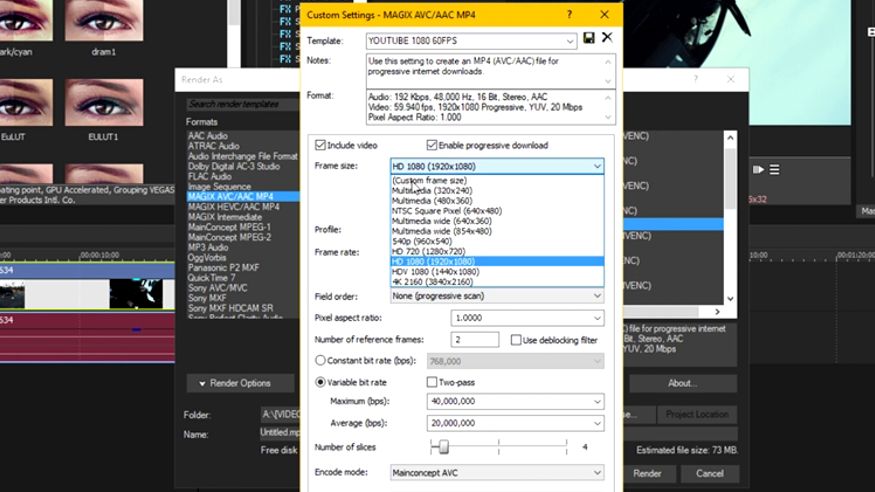
Keep frame size HD 1080 (1920x1080) and frame rate 59.94 fps.
{"action": "left_click", "coordinate": [474, 262]}
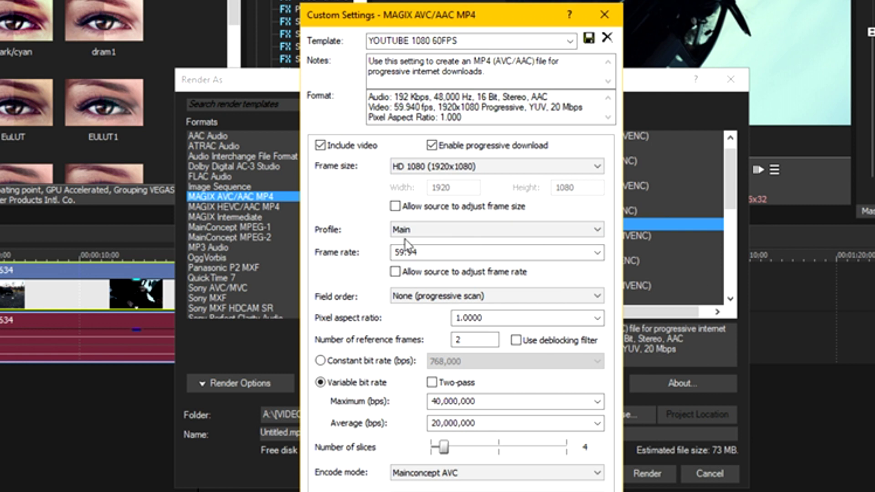
{"action": "left_click", "coordinate": [595, 253]}
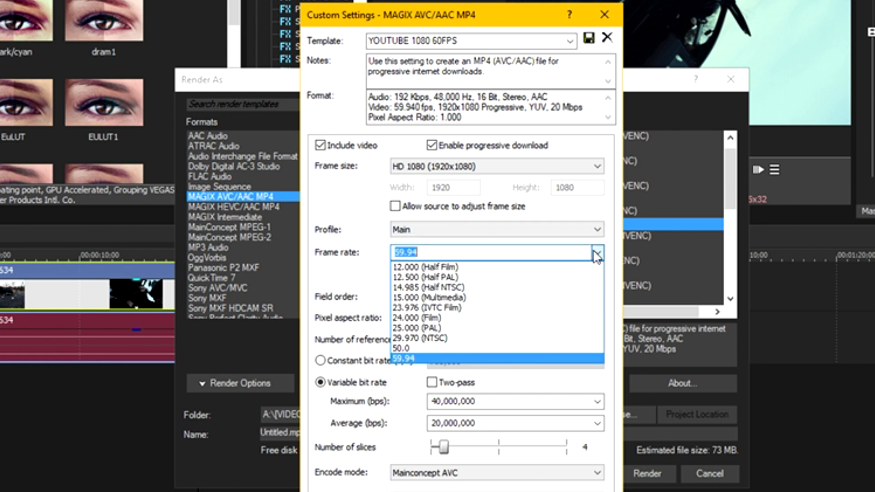
{"action": "left_click", "coordinate": [449, 362]}
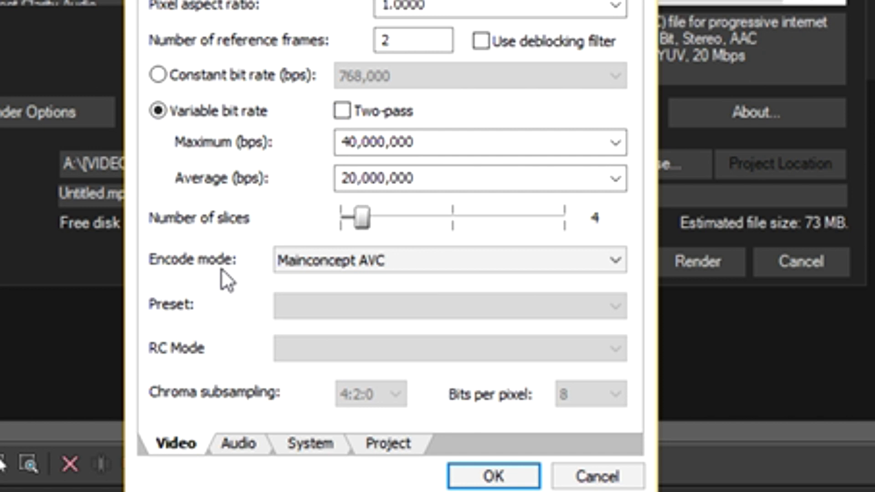
Switch the encoder to NV Encoder, keeping the Default preset and VBR rate control.
{"action": "left_click", "coordinate": [368, 264]}
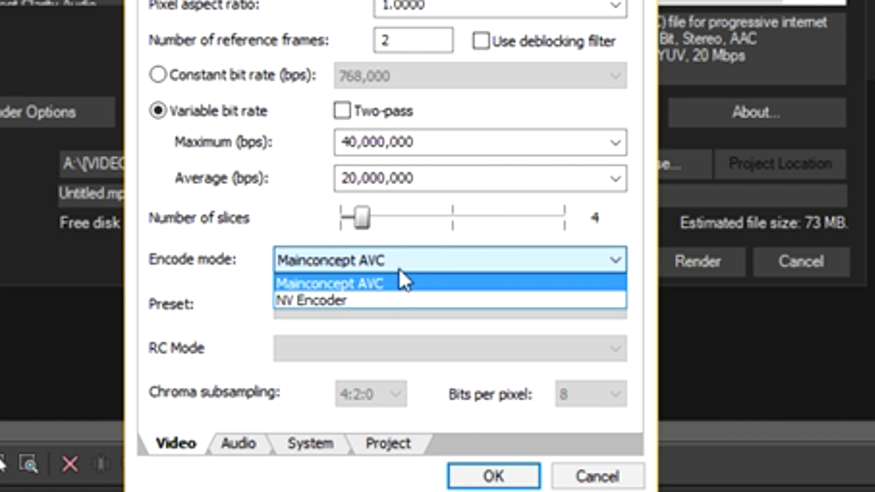
{"action": "left_click", "coordinate": [311, 306]}
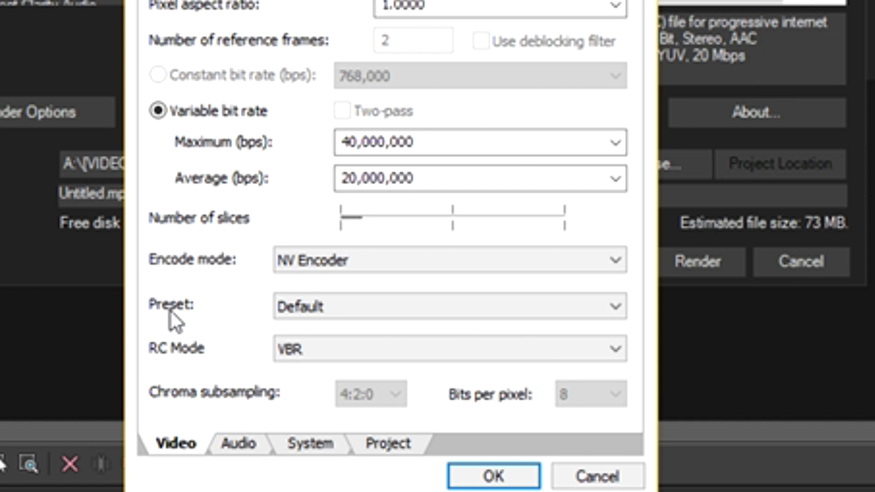
{"action": "left_click", "coordinate": [298, 301]}
{"action": "left_click", "coordinate": [241, 301]}
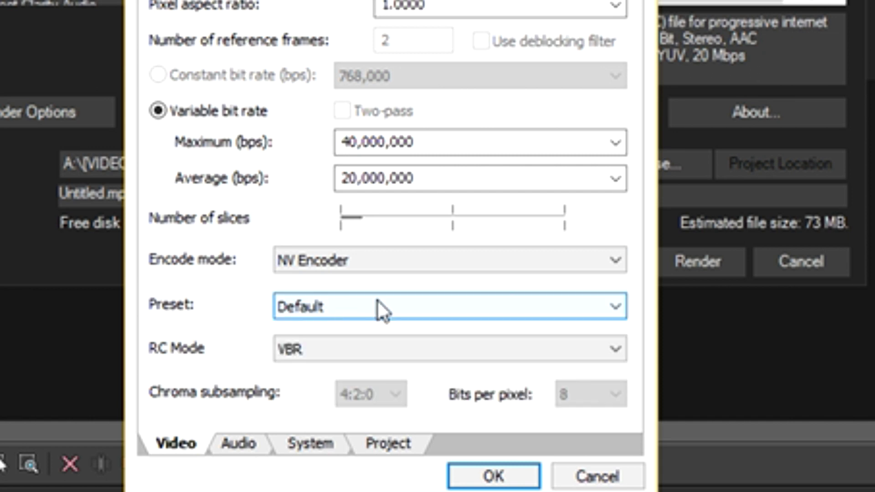
{"action": "left_click", "coordinate": [323, 359]}
{"action": "left_click", "coordinate": [324, 356]}
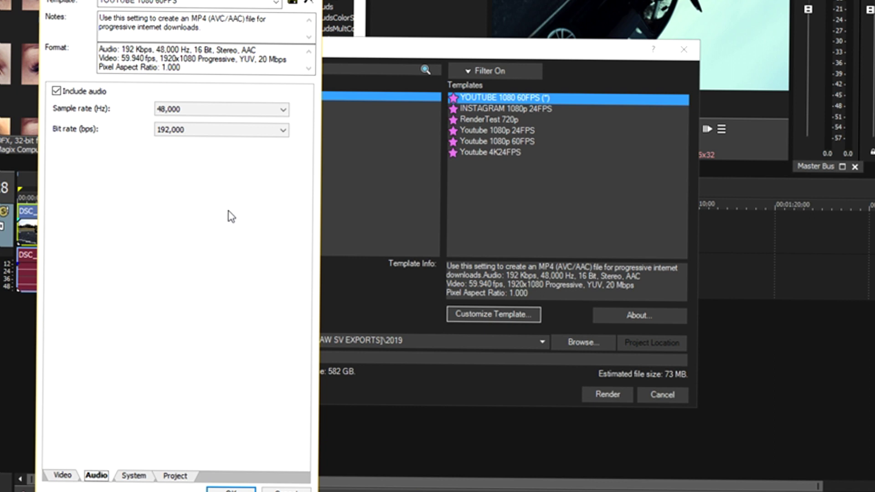
Review the Video, System and Project settings pages and accept the custom template.
{"action": "left_click", "coordinate": [73, 478]}
{"action": "left_click", "coordinate": [134, 476]}
{"action": "left_click", "coordinate": [177, 476]}
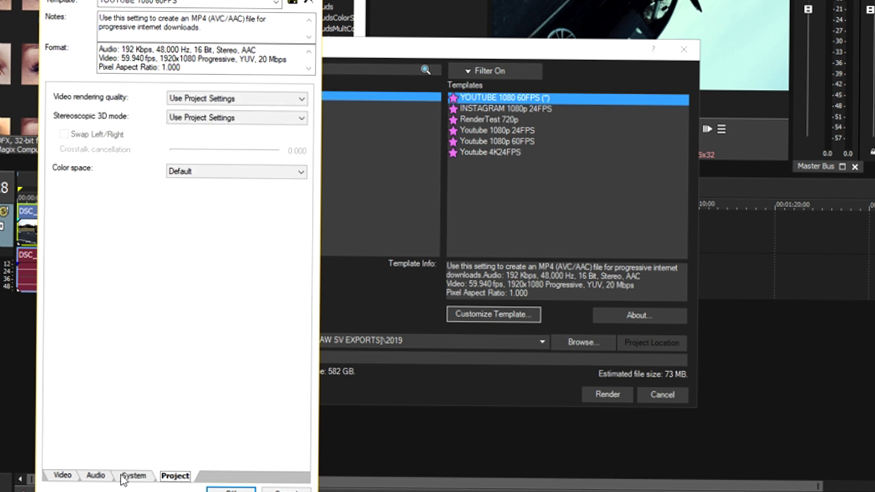
{"action": "left_click", "coordinate": [68, 476]}
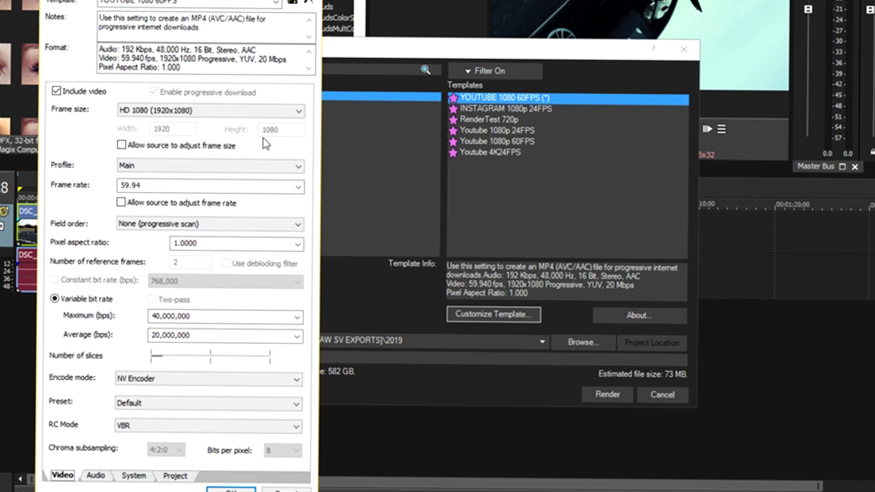
{"action": "left_click_drag", "start_coordinate": [262, 4], "coordinate": [262, 0]}
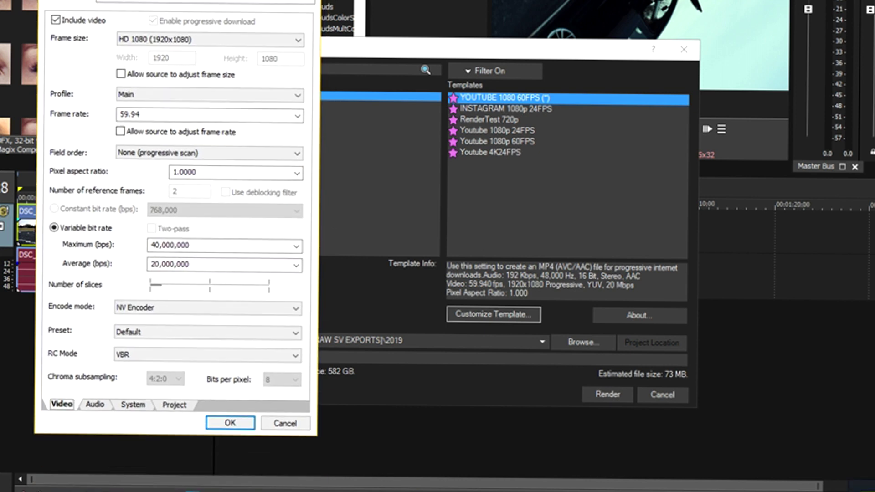
{"action": "left_click", "coordinate": [230, 422]}
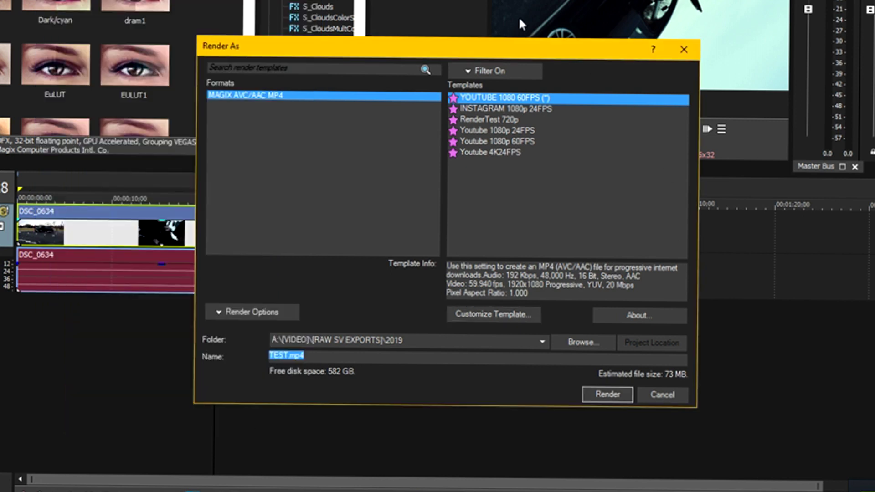
Turn off favorites-only filtering and star YOUTUBE 1080 60FPS as a favourite.
{"action": "left_click", "coordinate": [478, 72]}
{"action": "left_click", "coordinate": [479, 72]}
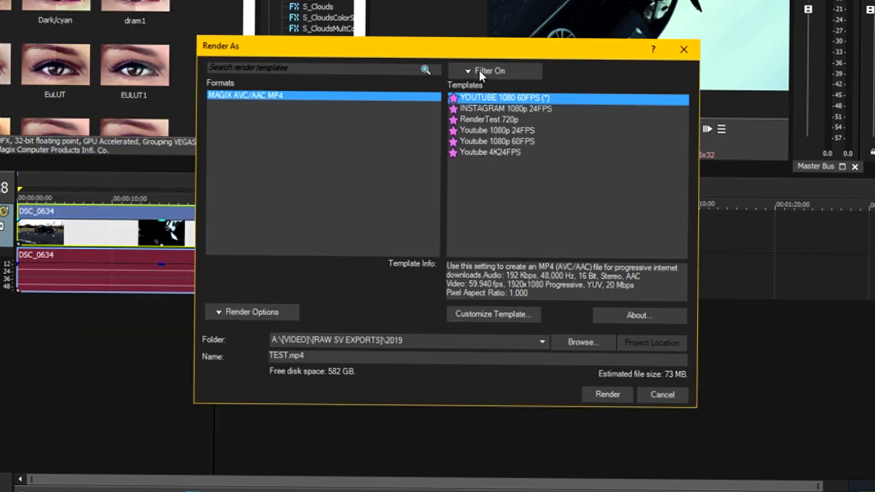
{"action": "left_click", "coordinate": [473, 72]}
{"action": "left_click", "coordinate": [451, 99]}
{"action": "left_click", "coordinate": [477, 72]}
{"action": "left_click", "coordinate": [457, 85]}
{"action": "left_click", "coordinate": [498, 70]}
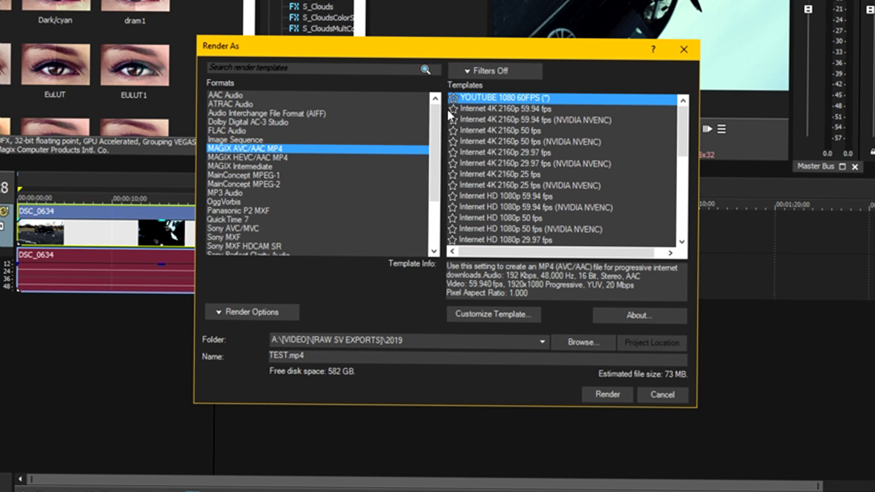
{"action": "left_click", "coordinate": [453, 98]}
Render TEST.mp4, overwriting the existing file of that name.
{"action": "left_click", "coordinate": [602, 395]}
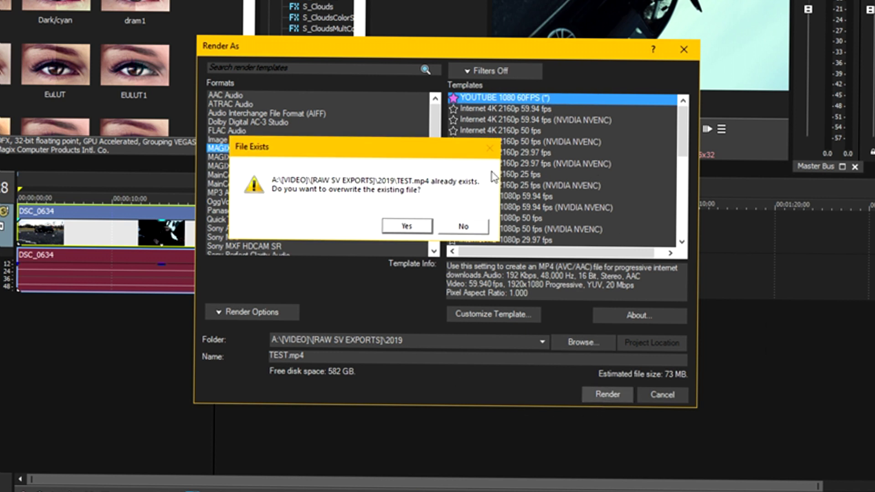
{"action": "left_click_drag", "start_coordinate": [436, 147], "coordinate": [432, 72]}
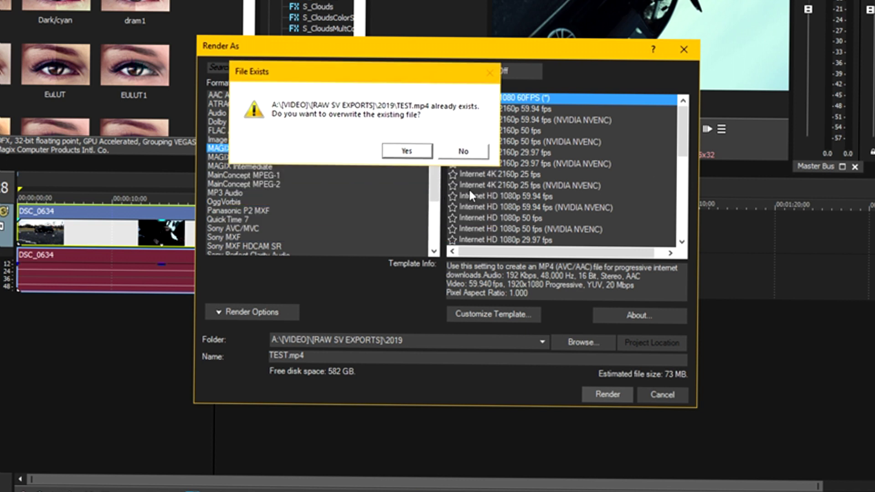
{"action": "left_click", "coordinate": [409, 152]}
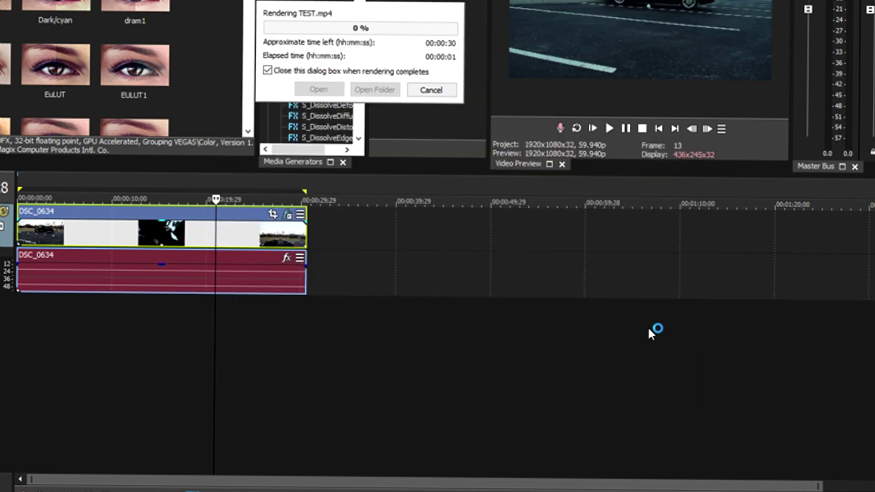